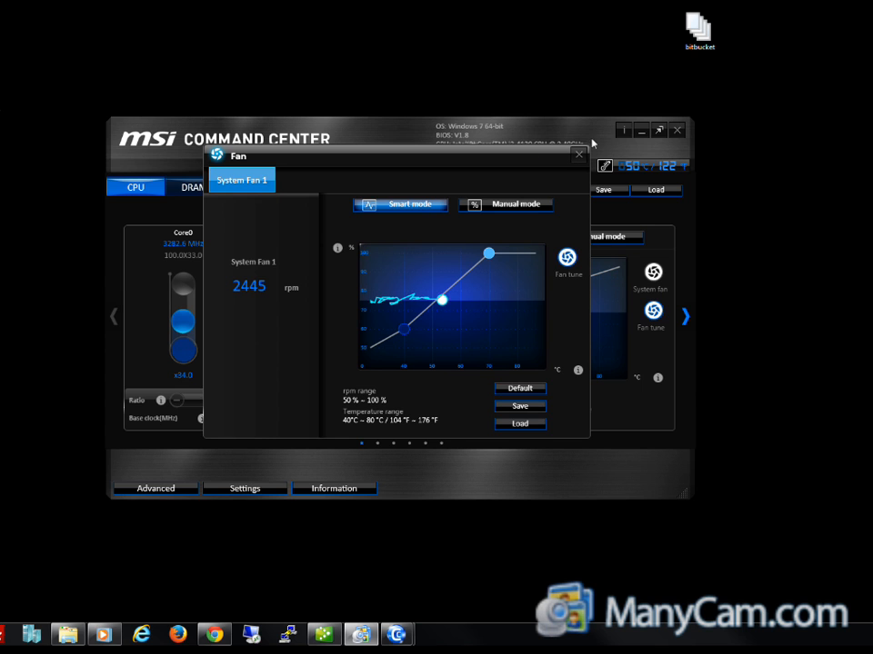
Check the program's version information and inspect the System Fan 1 curve points, closing both windows when done.
{"action": "left_click", "coordinate": [623, 131]}
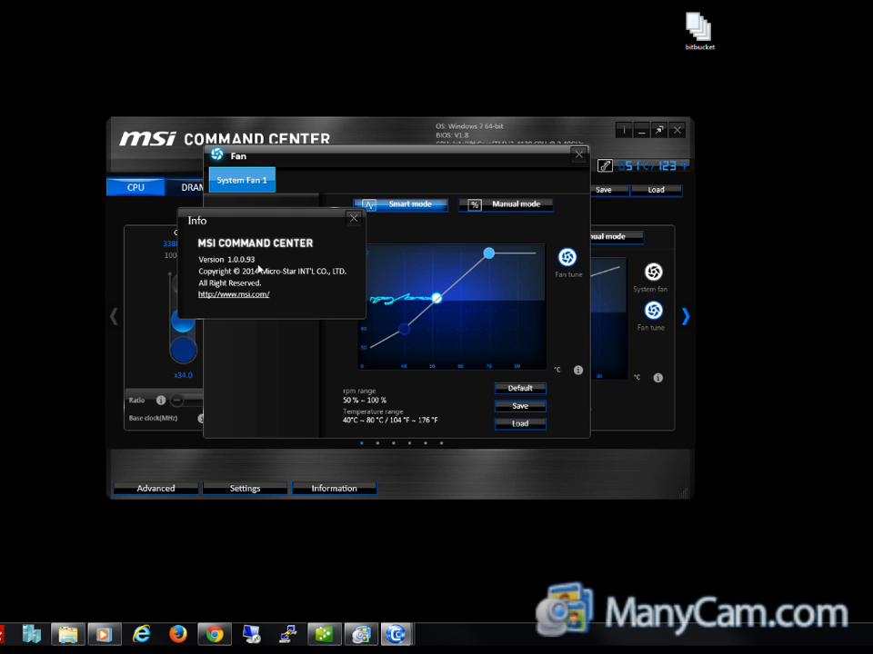
{"action": "left_click", "coordinate": [353, 218]}
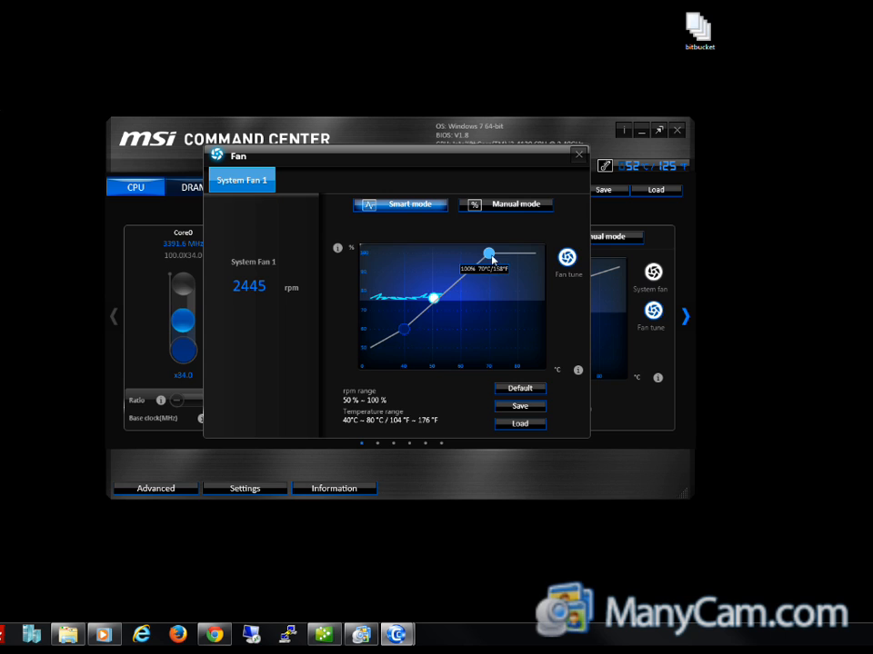
{"action": "mouse_move", "coordinate": [406, 334]}
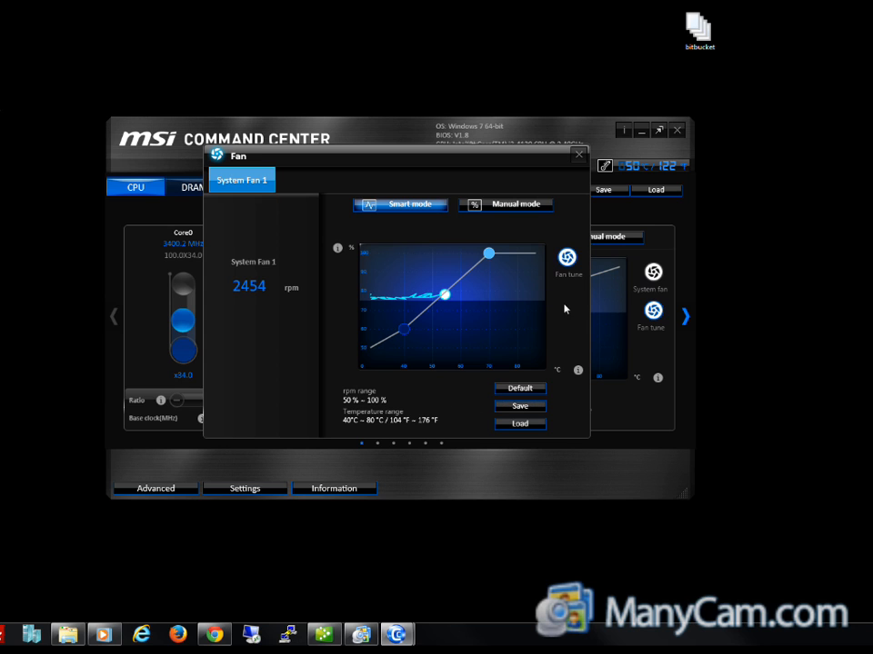
{"action": "left_click", "coordinate": [578, 155]}
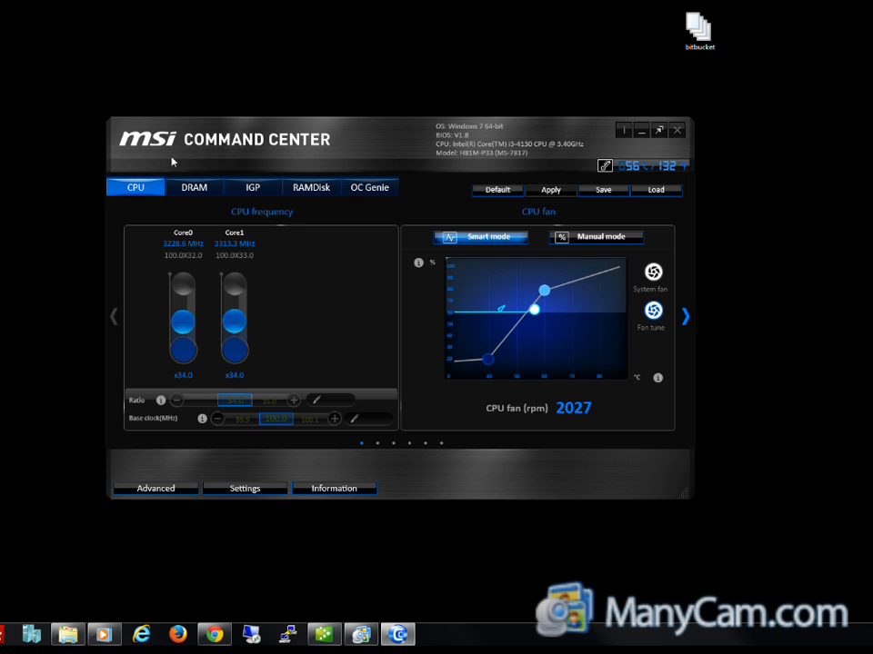
Switch the CPU fan to manual mode briefly and return it to smart mode.
{"action": "left_click", "coordinate": [499, 240]}
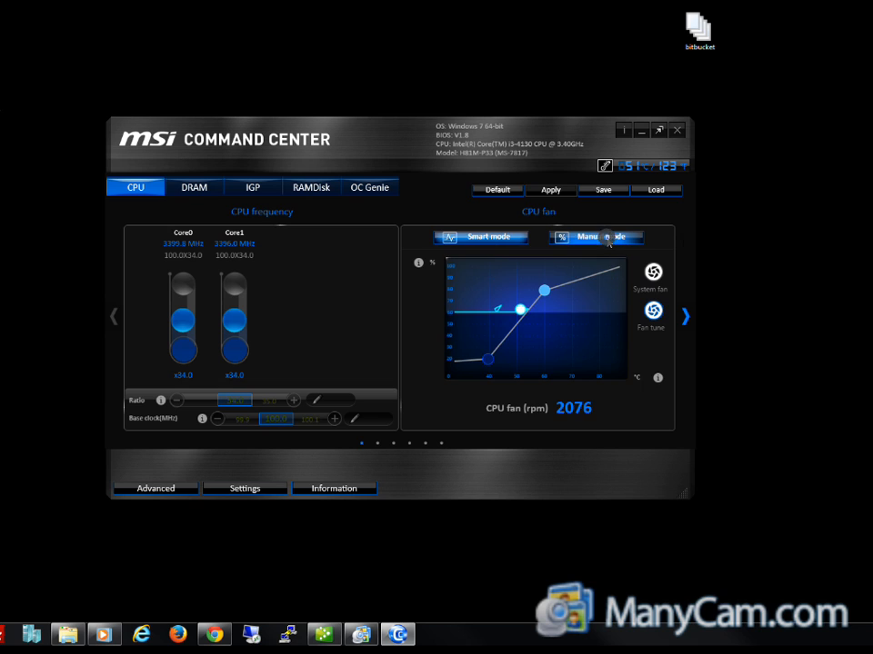
{"action": "left_click", "coordinate": [484, 237]}
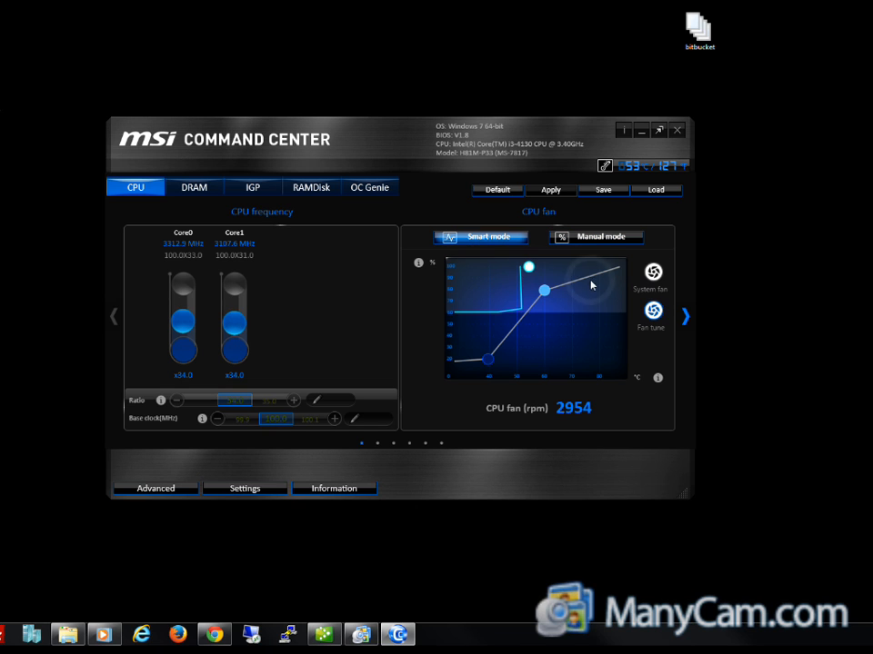
Open the system fan settings and lower the System Fan 1 curve points to 50% at 40°C and about 65% at 67°C.
{"action": "left_click", "coordinate": [651, 286]}
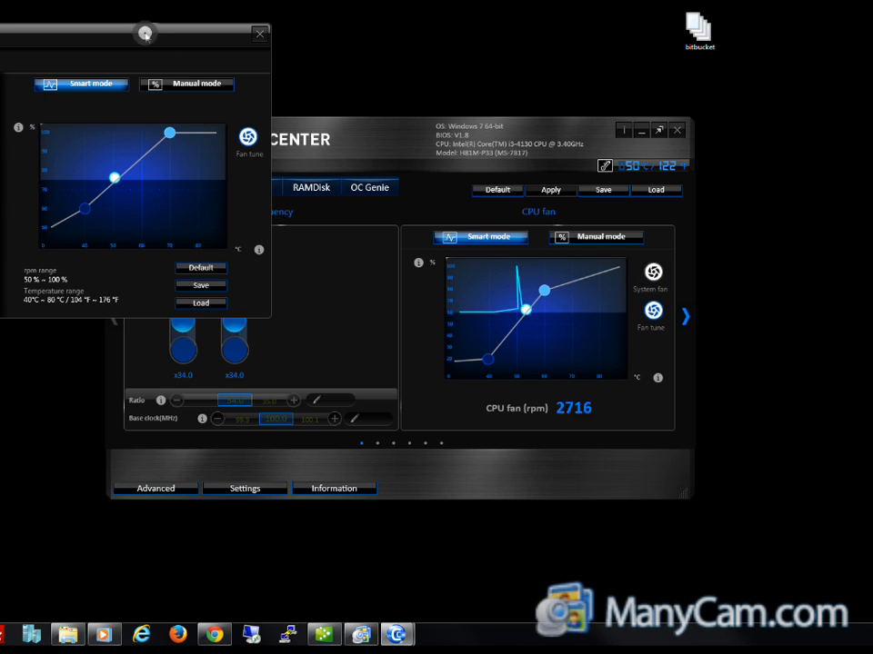
{"action": "left_click_drag", "start_coordinate": [155, 38], "coordinate": [486, 199]}
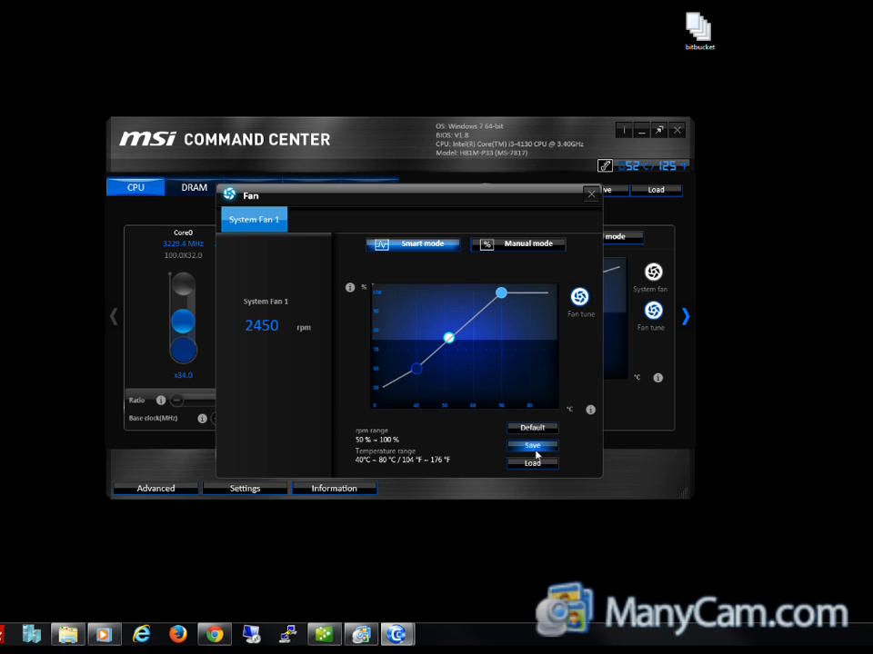
{"action": "left_click_drag", "start_coordinate": [415, 368], "coordinate": [411, 430]}
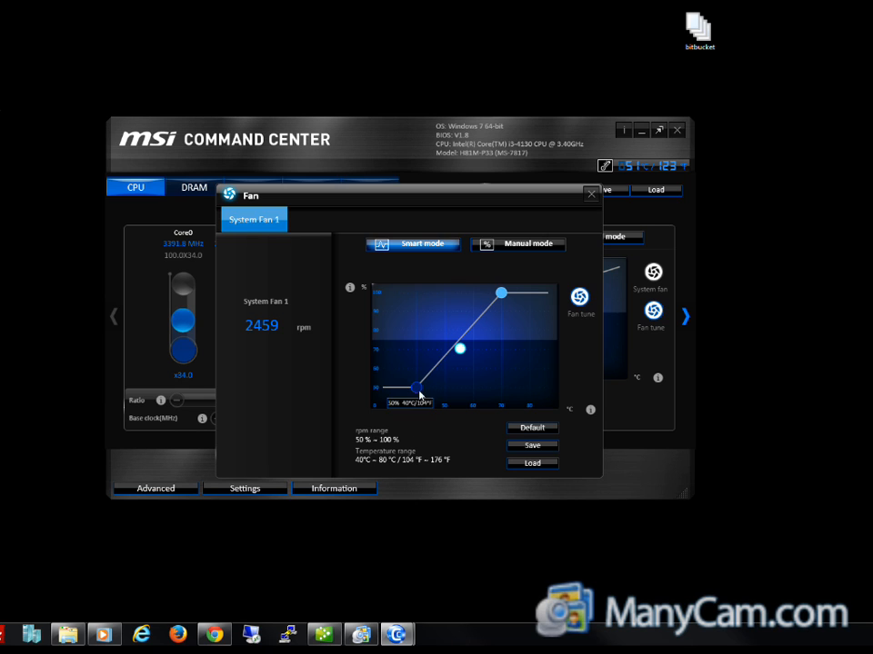
{"action": "mouse_move", "coordinate": [499, 291]}
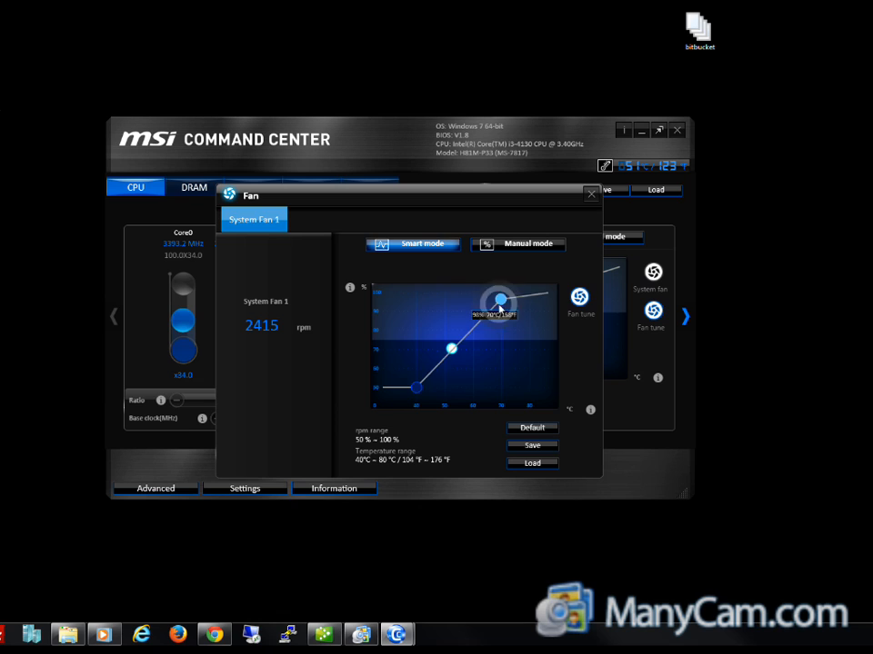
{"action": "left_click_drag", "start_coordinate": [501, 292], "coordinate": [496, 361]}
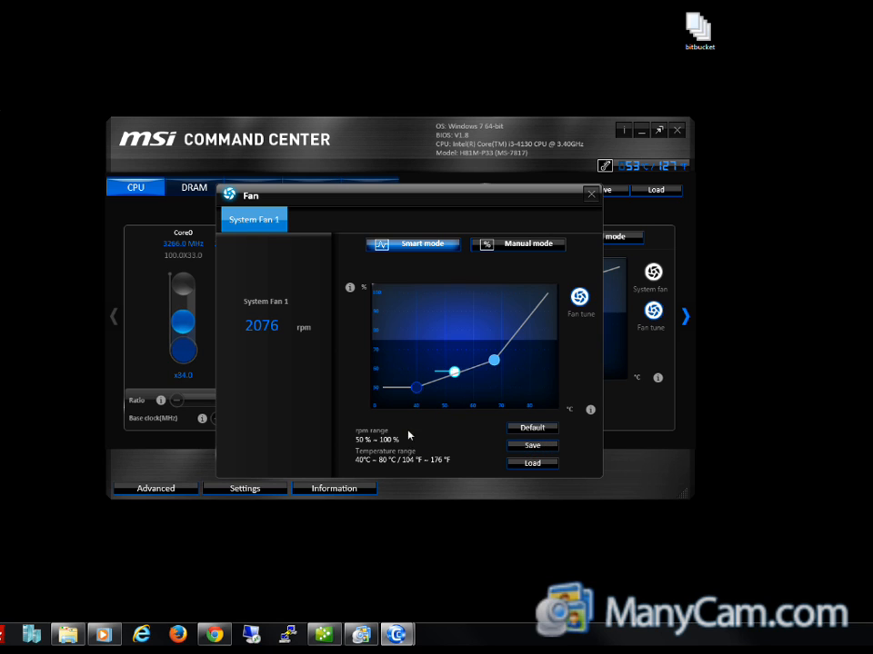
Save the System Fan 1 smart mode configuration to the desktop under the file name 1.
{"action": "left_click", "coordinate": [532, 446]}
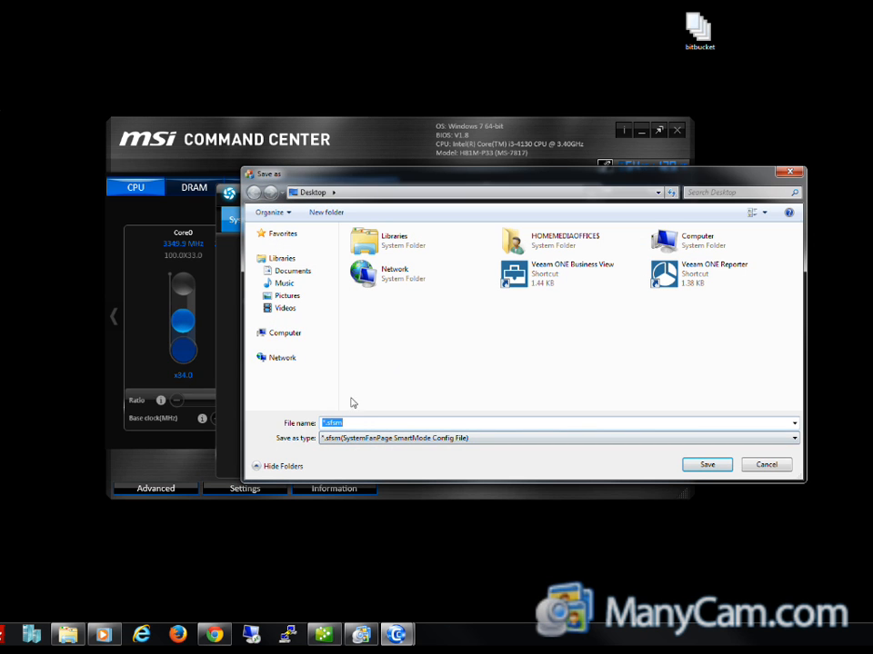
{"action": "left_click", "coordinate": [327, 422]}
{"action": "key", "text": "Delete"}
{"action": "type", "text": "1"}
{"action": "left_click", "coordinate": [707, 466]}
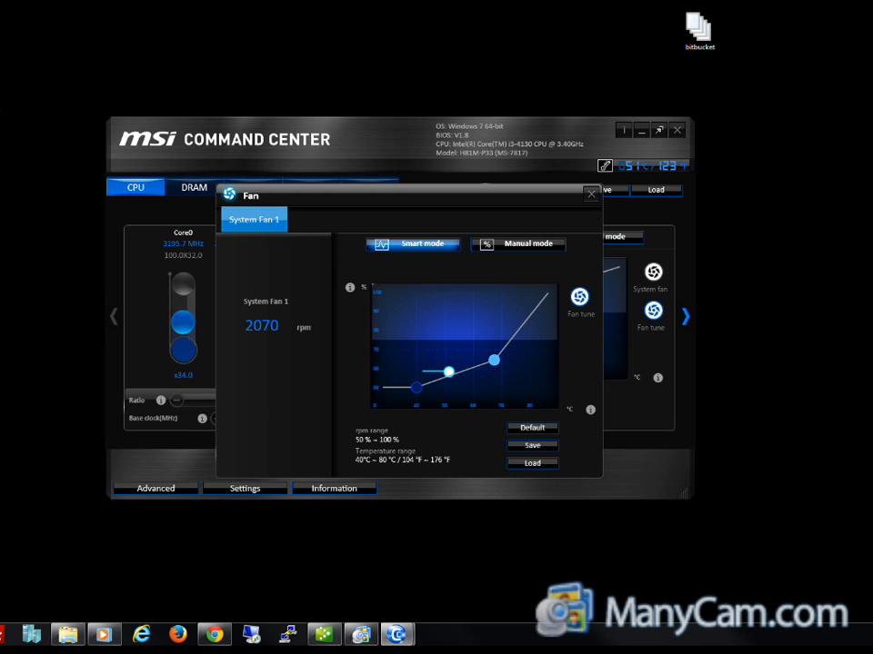
Move the saved 1.SFSM file to a free spot on the desktop and open it in Notepad++.
{"action": "left_click_drag", "start_coordinate": [0, 473], "coordinate": [377, 530]}
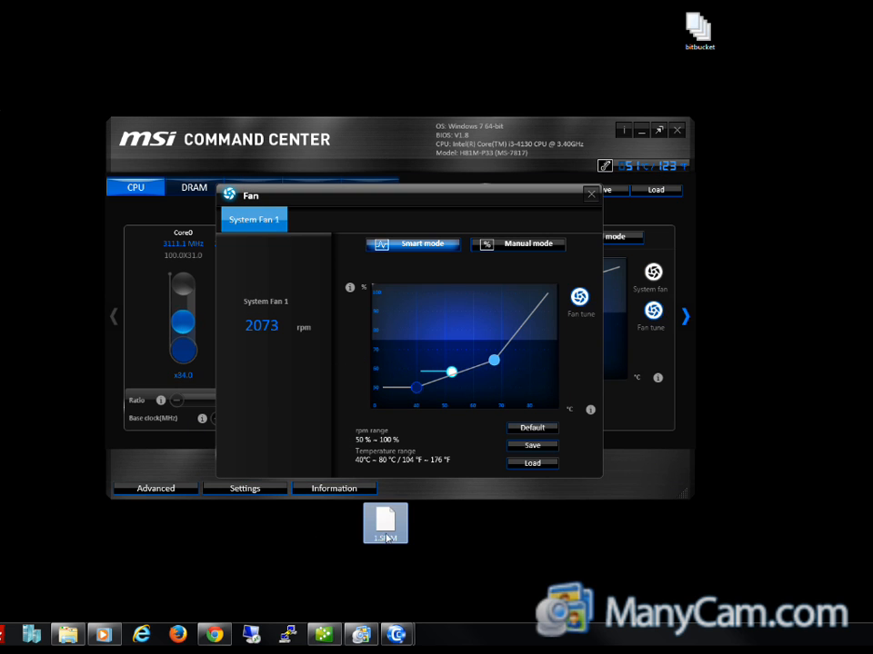
{"action": "right_click", "coordinate": [386, 538]}
{"action": "left_click", "coordinate": [411, 309]}
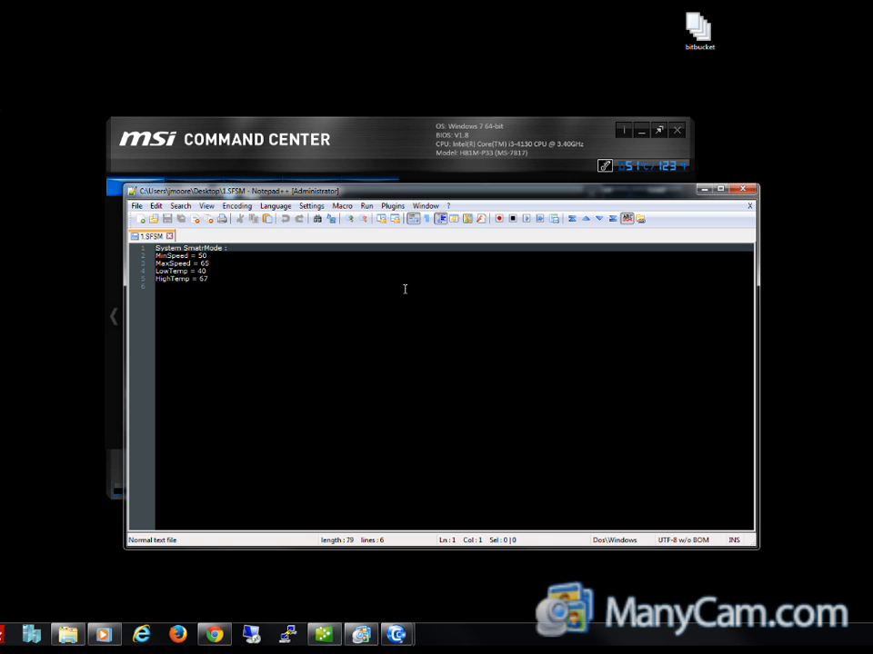
Change MinSpeed to 10 and LowTemp to 45 in the fan configuration file.
{"action": "left_click_drag", "start_coordinate": [197, 256], "coordinate": [203, 257]}
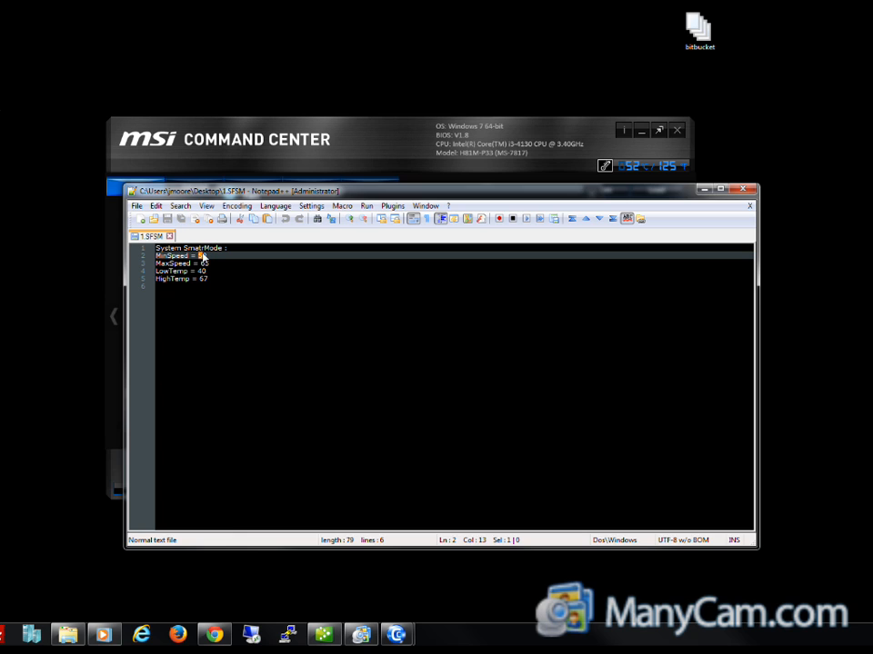
{"action": "type", "text": "1"}
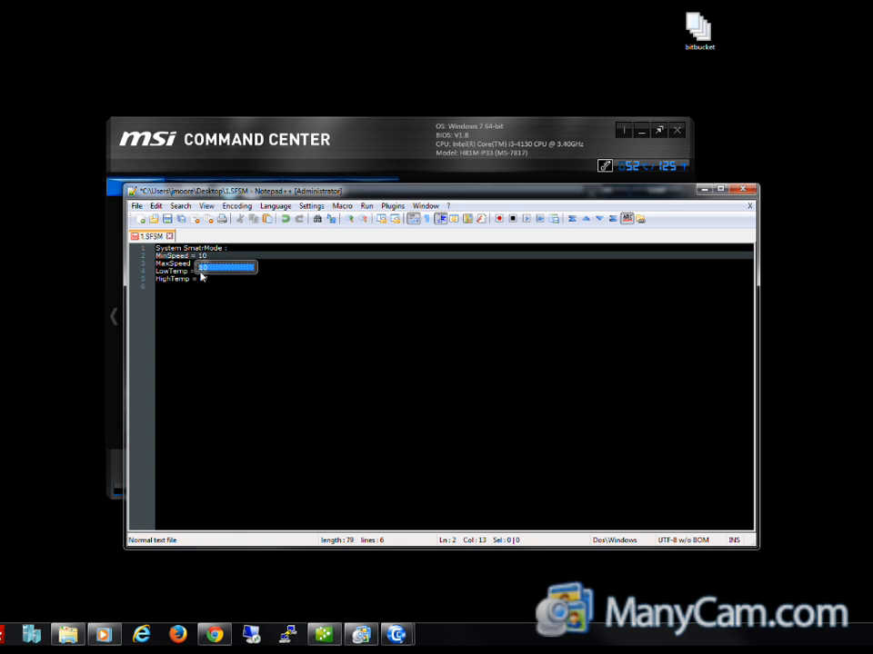
{"action": "left_click", "coordinate": [255, 294]}
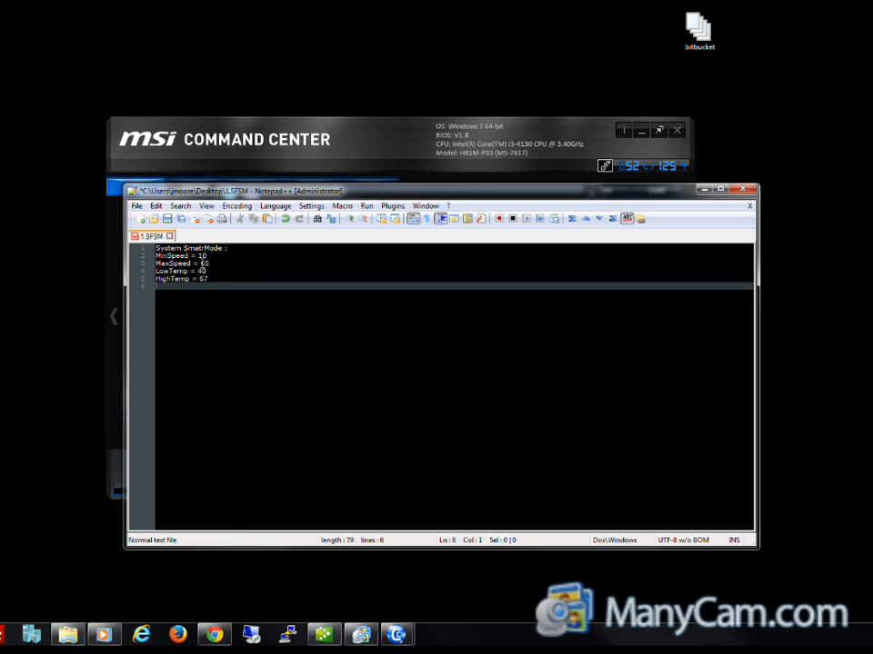
{"action": "left_click_drag", "start_coordinate": [199, 262], "coordinate": [205, 262]}
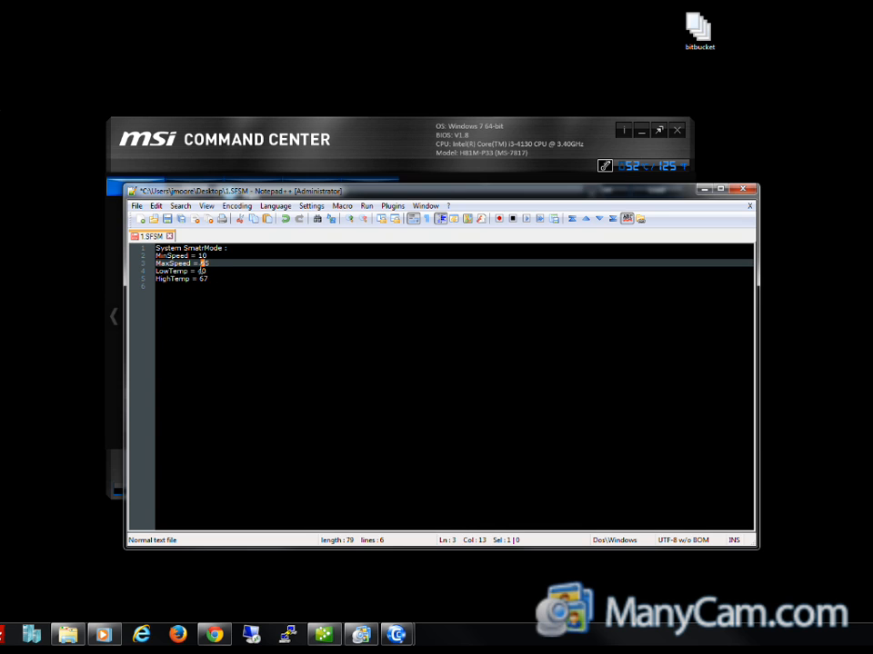
{"action": "left_click_drag", "start_coordinate": [200, 271], "coordinate": [206, 271]}
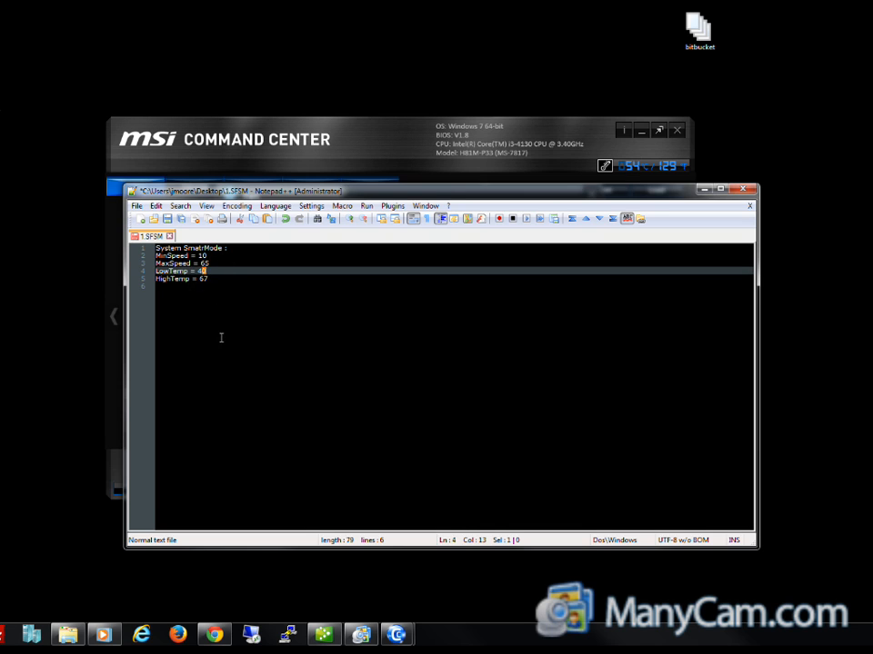
{"action": "type", "text": "5"}
{"action": "key", "text": "Down"}
{"action": "key", "text": "Down"}
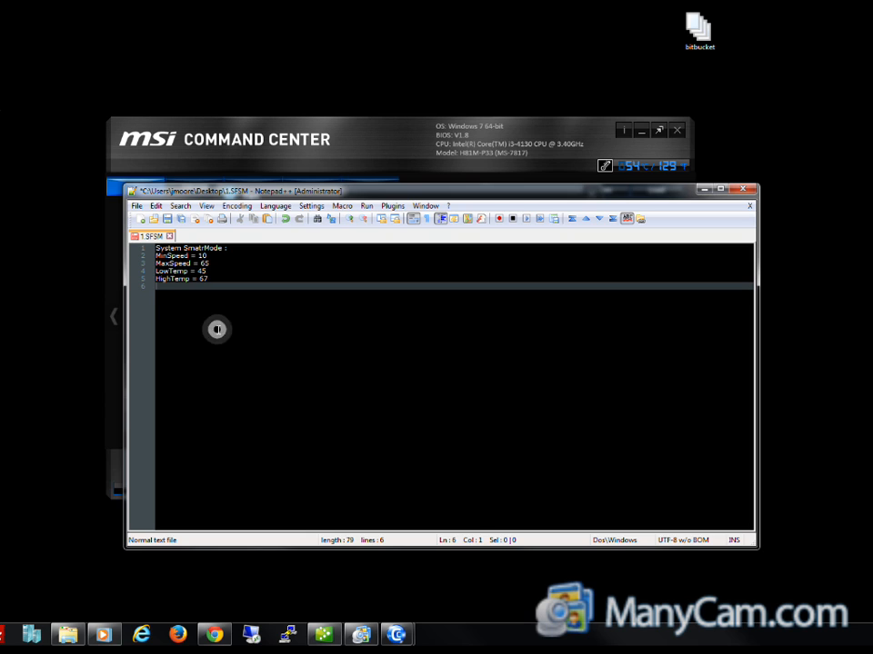
Set HighTemp to 75 in the fan configuration file, then save the file and close the editor.
{"action": "double_click", "coordinate": [201, 278]}
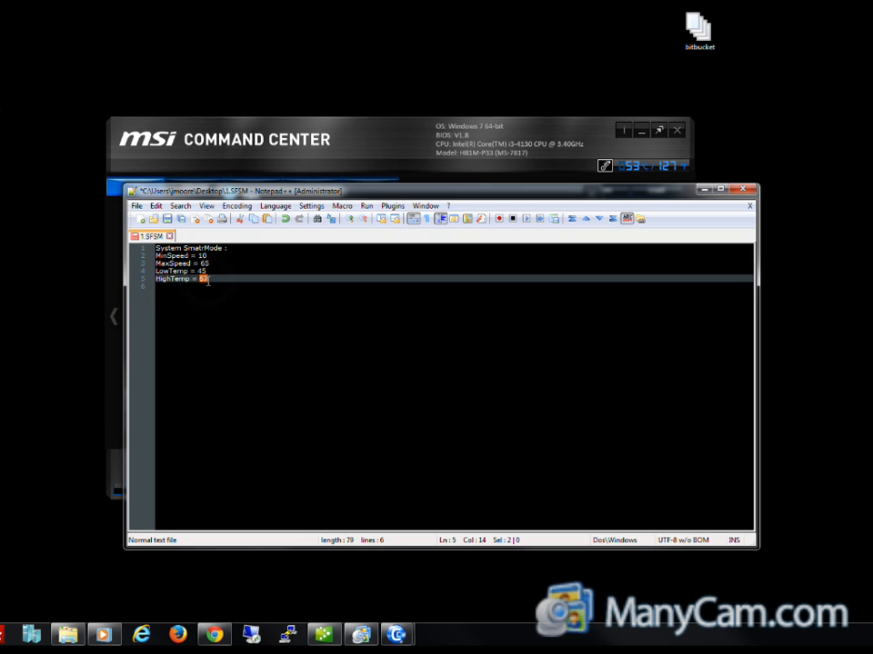
{"action": "type", "text": "75"}
{"action": "left_click", "coordinate": [343, 314]}
{"action": "left_click", "coordinate": [167, 219]}
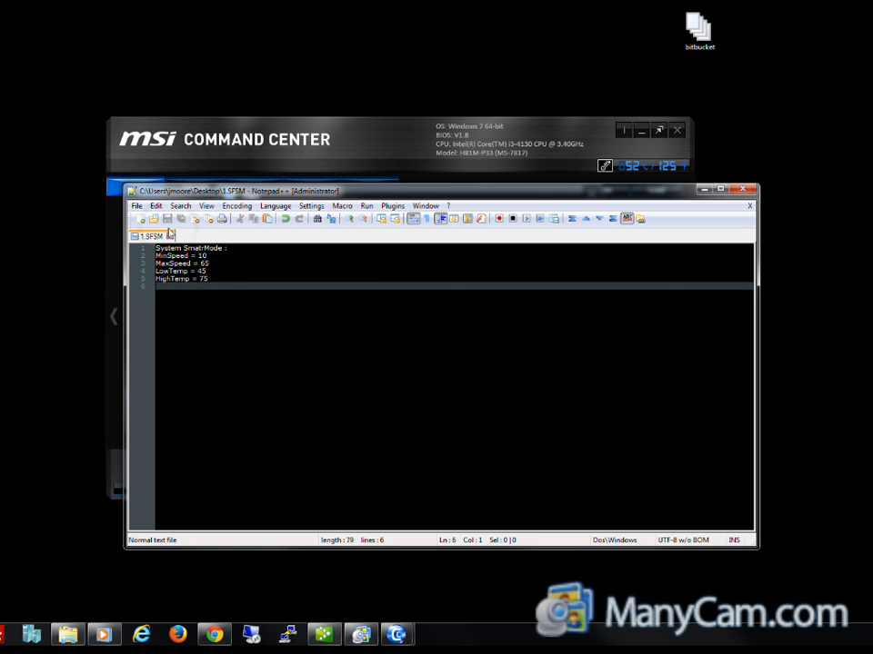
{"action": "left_click", "coordinate": [751, 190]}
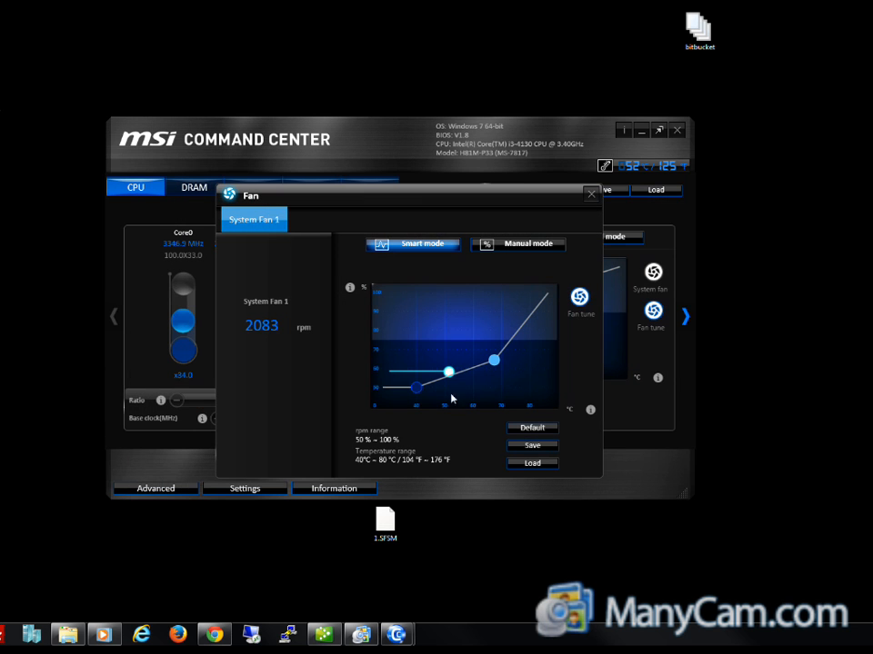
Load the edited 1.SFSM file into the System Fan 1 smart mode settings in MSI Command Center and dismiss the message.
{"action": "left_click", "coordinate": [531, 463]}
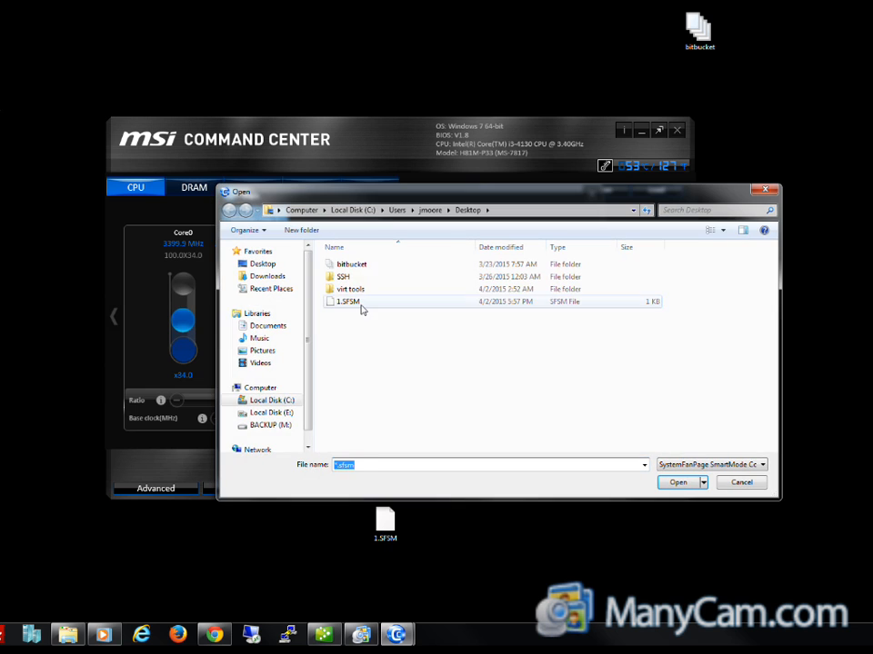
{"action": "left_click", "coordinate": [348, 301]}
{"action": "left_click", "coordinate": [679, 482]}
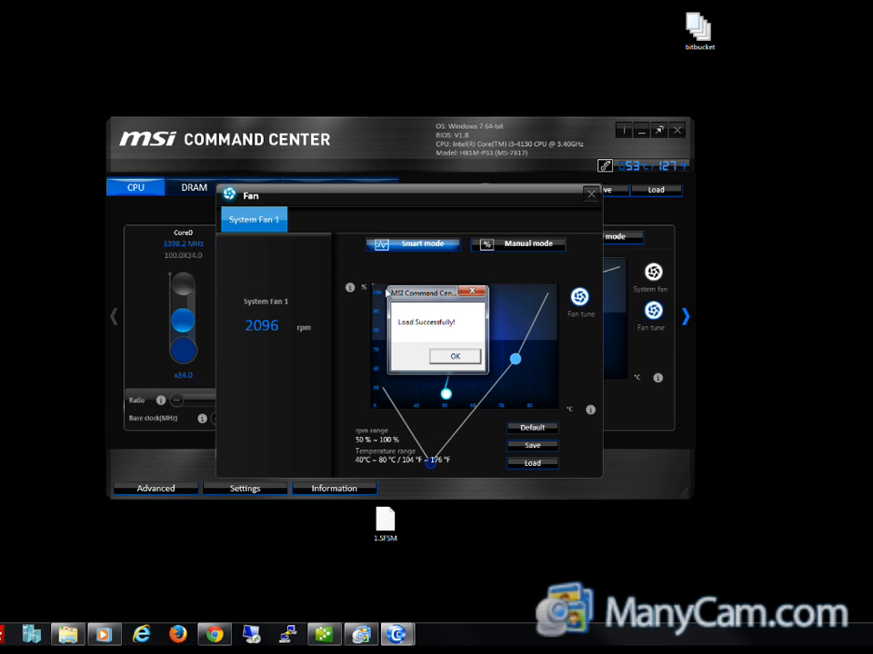
{"action": "left_click", "coordinate": [451, 356]}
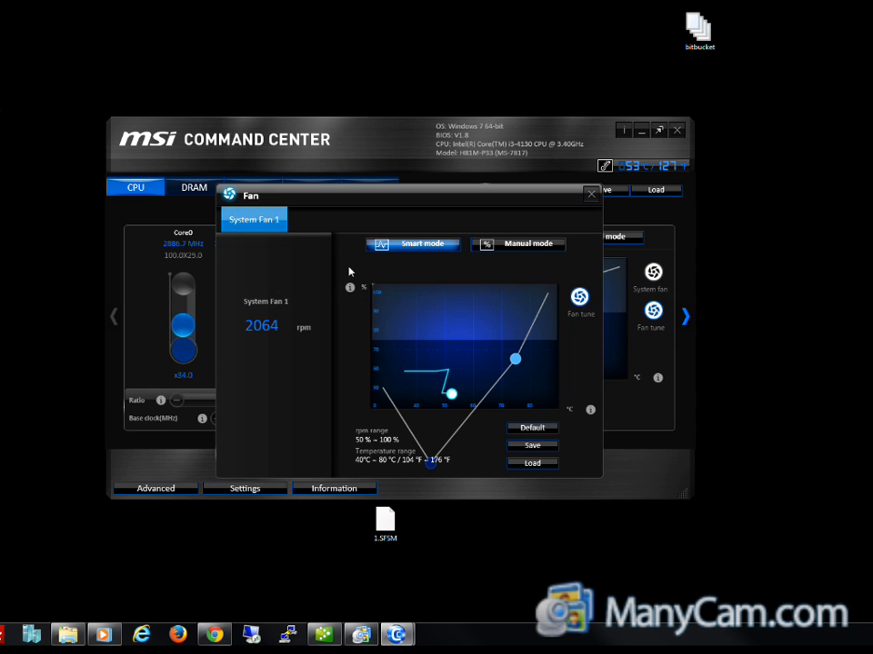